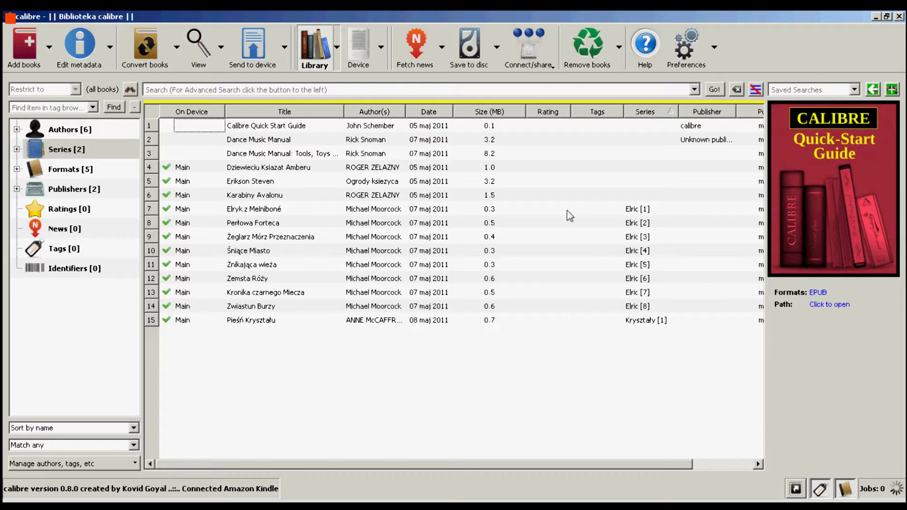
Check the series name and series number in the metadata of the book "Elryk z Melniboné"
click(258, 212)
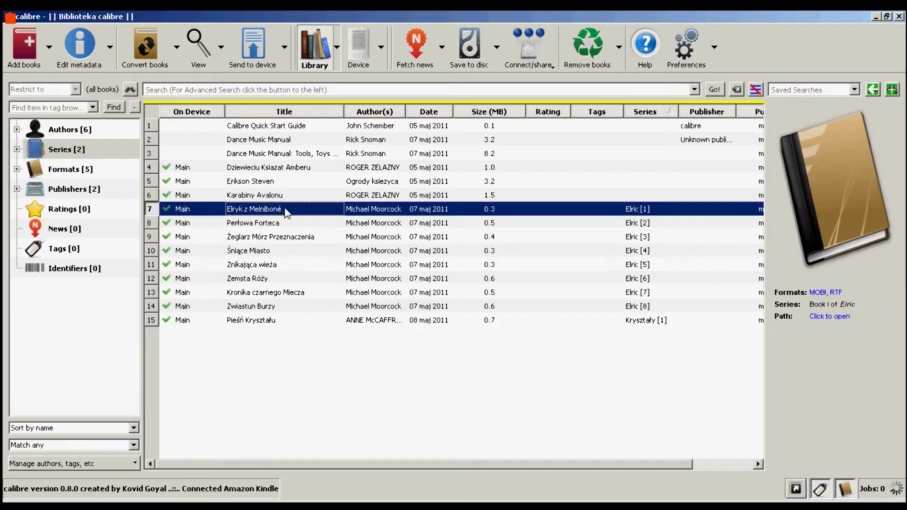
right_click(285, 209)
mouse_move(312, 216)
click(454, 219)
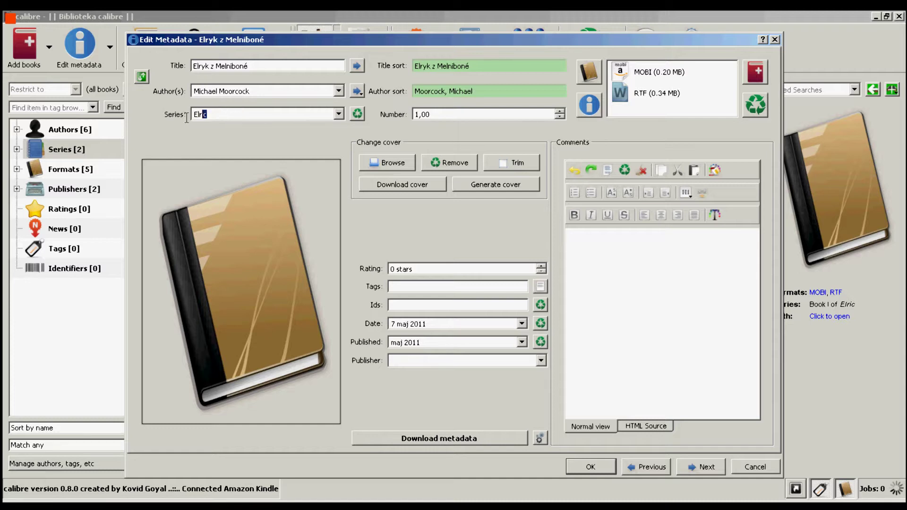
click(338, 114)
click(338, 114)
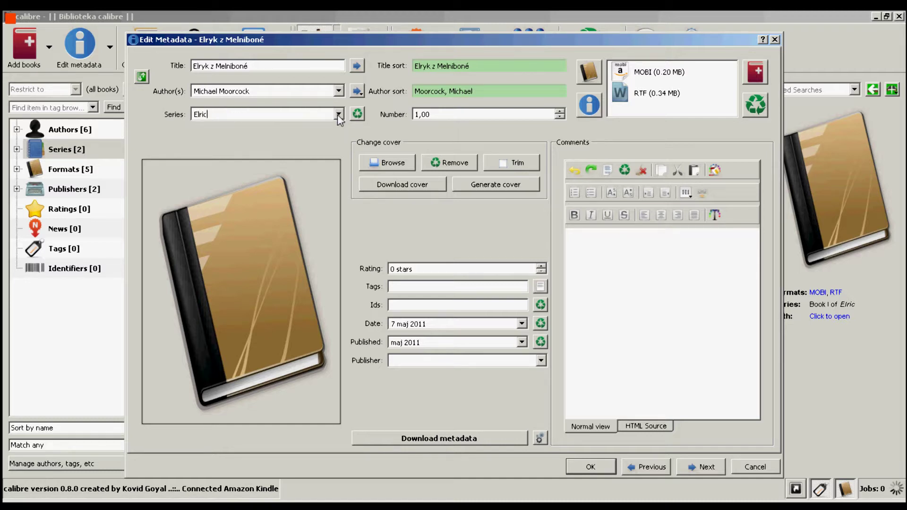
double_click(458, 114)
click(458, 114)
click(584, 465)
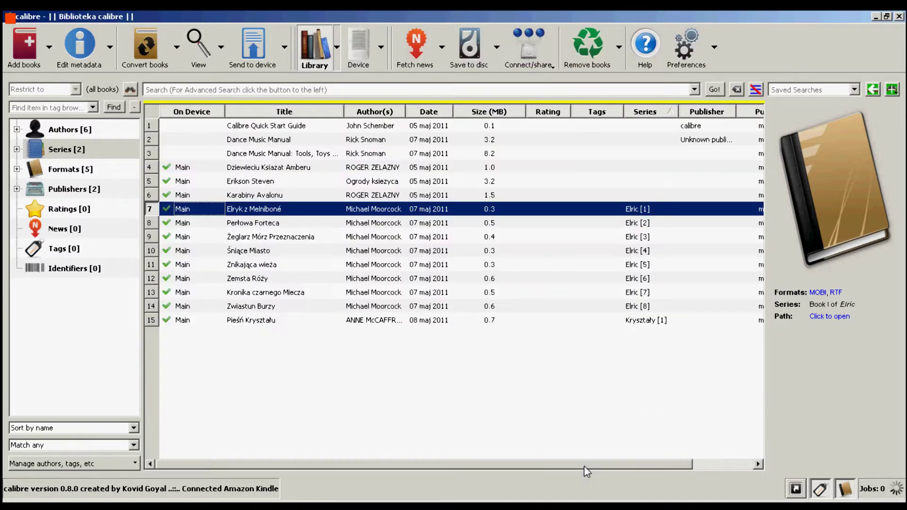
Check the series name and series number in the metadata of the book "Perłowa Forteca"
click(373, 225)
right_click(373, 224)
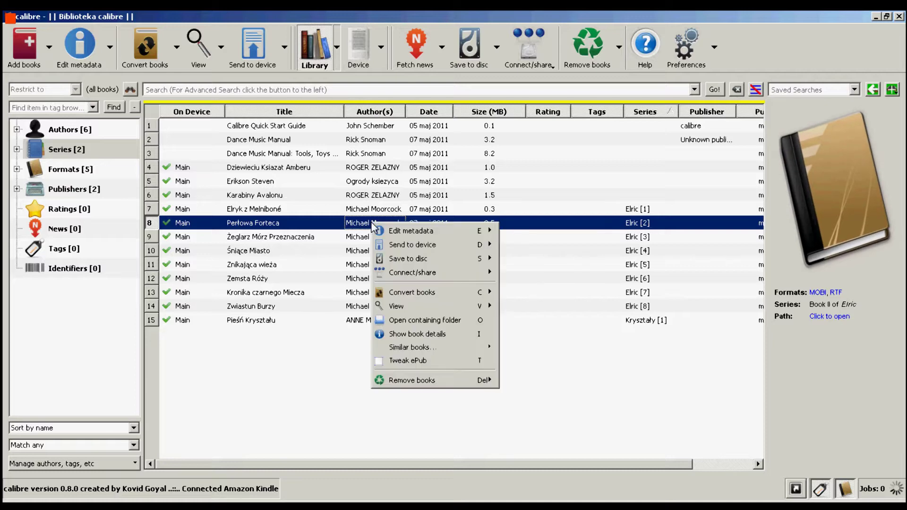
mouse_move(404, 232)
click(529, 234)
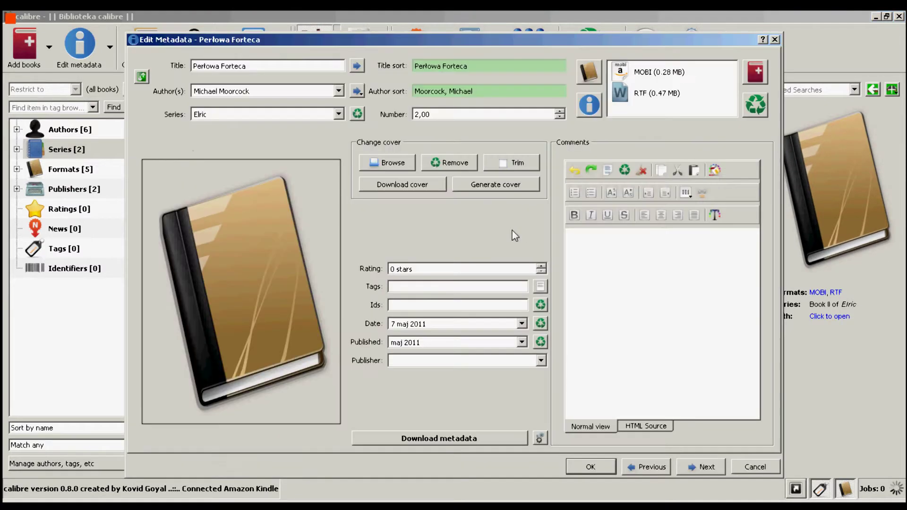
click(219, 113)
click(338, 114)
click(265, 125)
click(459, 114)
click(590, 467)
Filter the library by books with a series and by books without one, ending with the filter cleared
click(71, 150)
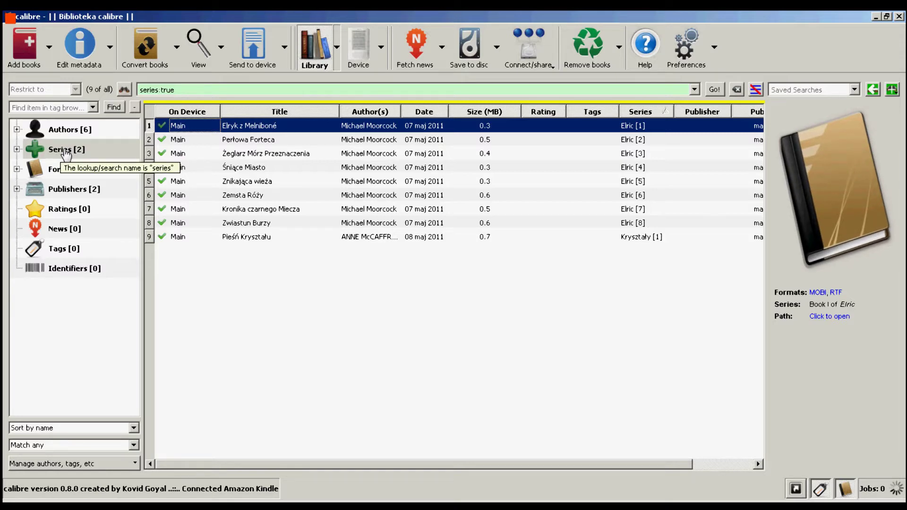
click(67, 150)
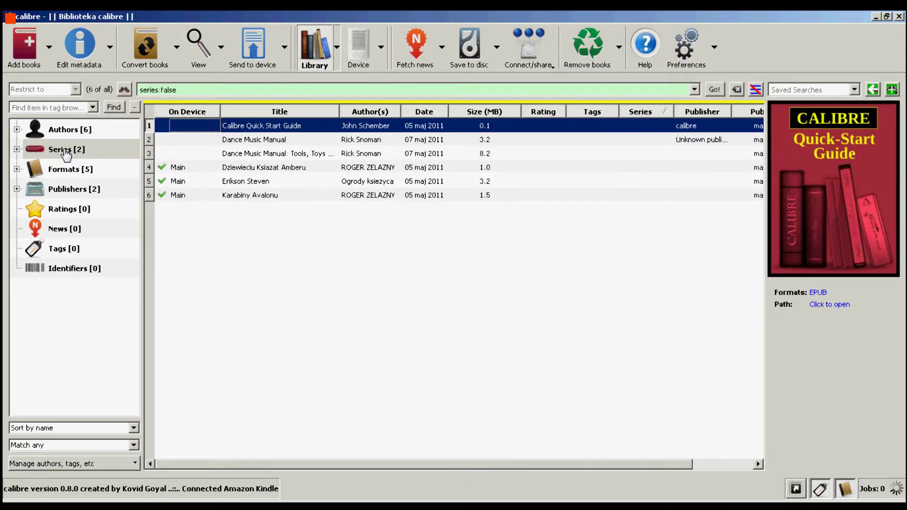
click(66, 152)
Show only the books of the Elric series and go through their details from the second to the last
click(17, 149)
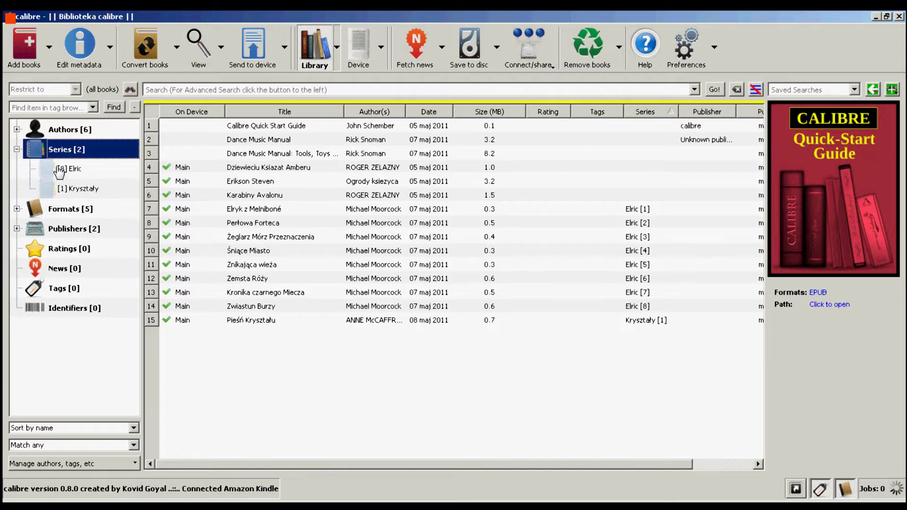
click(74, 170)
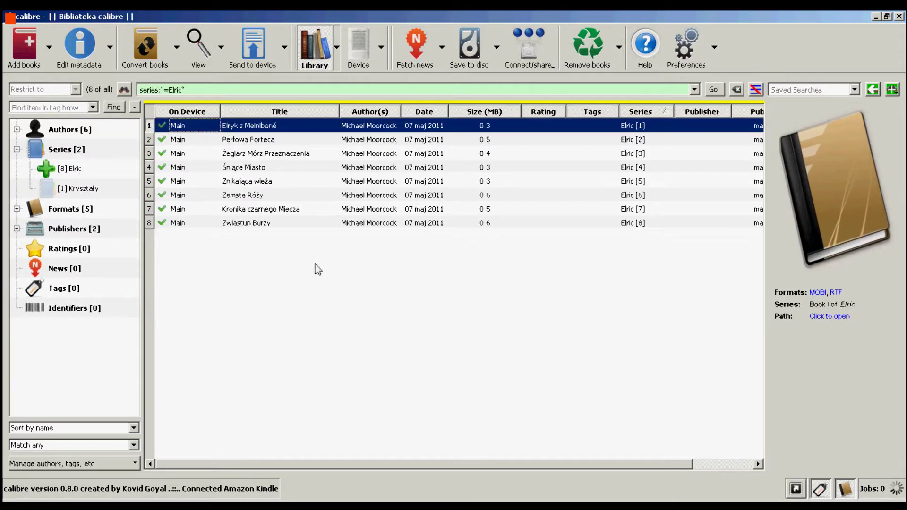
click(366, 140)
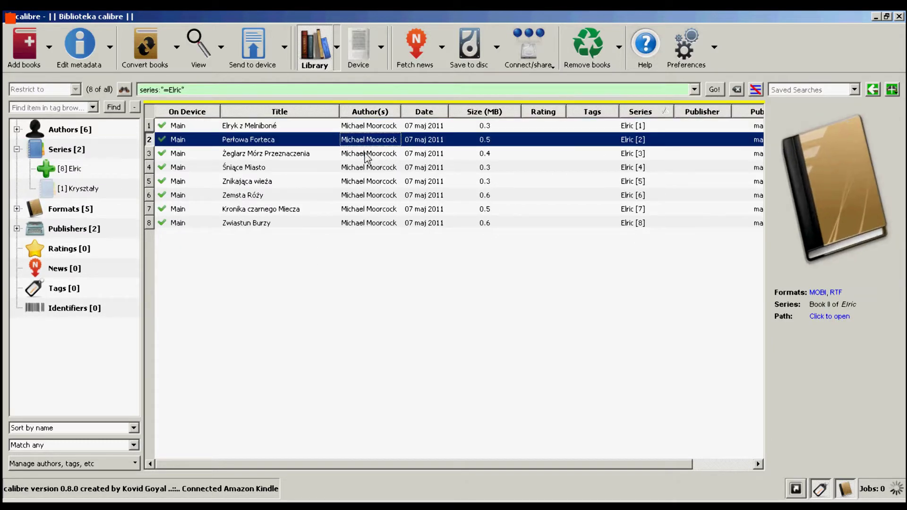
click(368, 154)
click(369, 170)
click(370, 183)
click(372, 197)
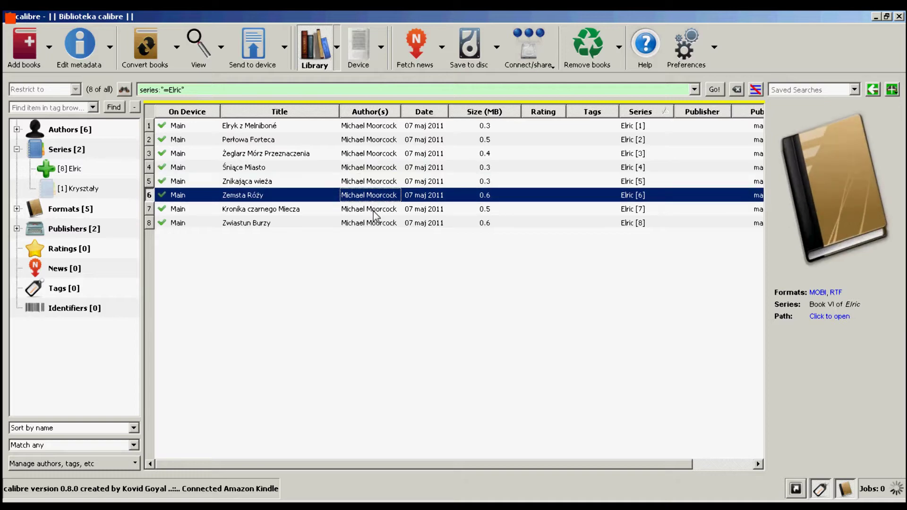
click(373, 211)
click(374, 226)
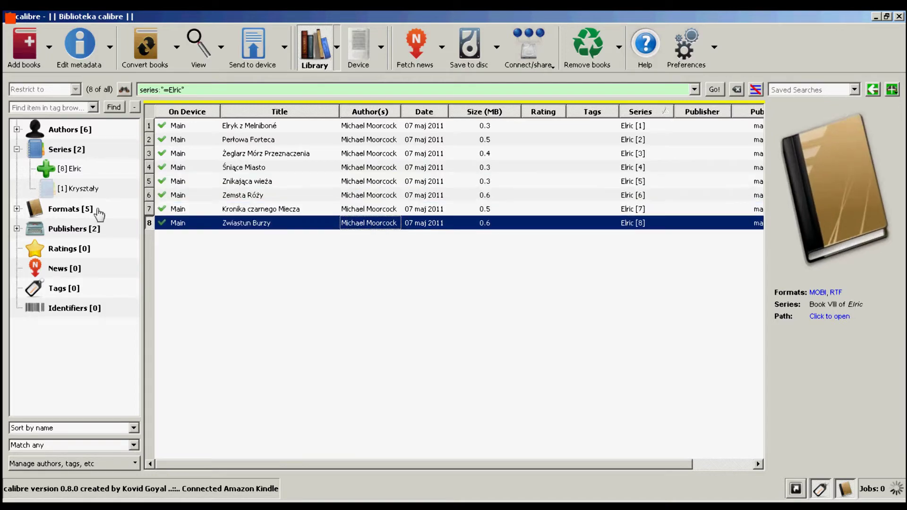
Clear the Elric series filter and collapse the Series category
click(70, 174)
click(71, 172)
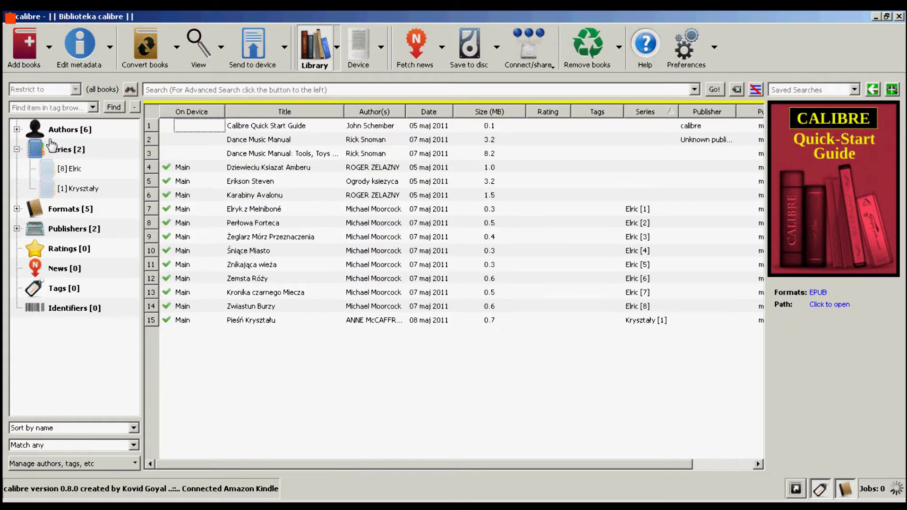
click(16, 150)
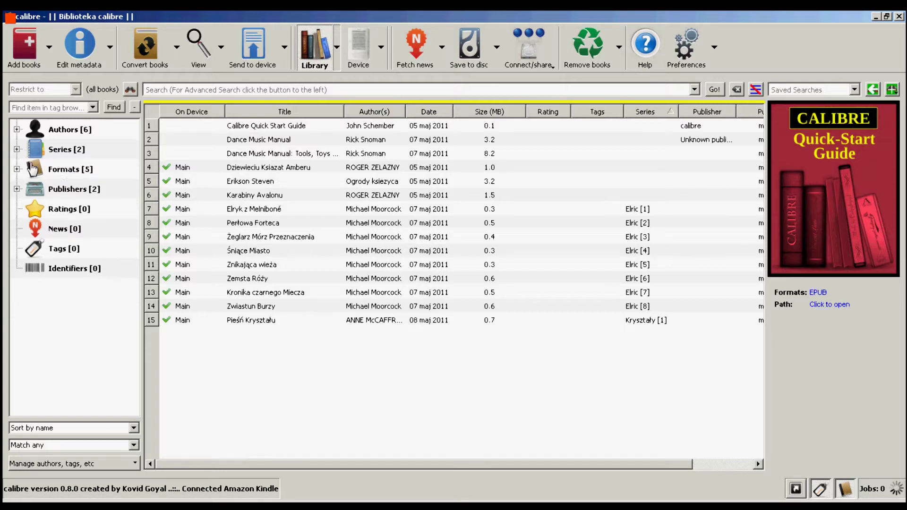
Install the plugin file Kindle Collections.zip from the CalibrePlugins folder and accept the security risk
click(676, 48)
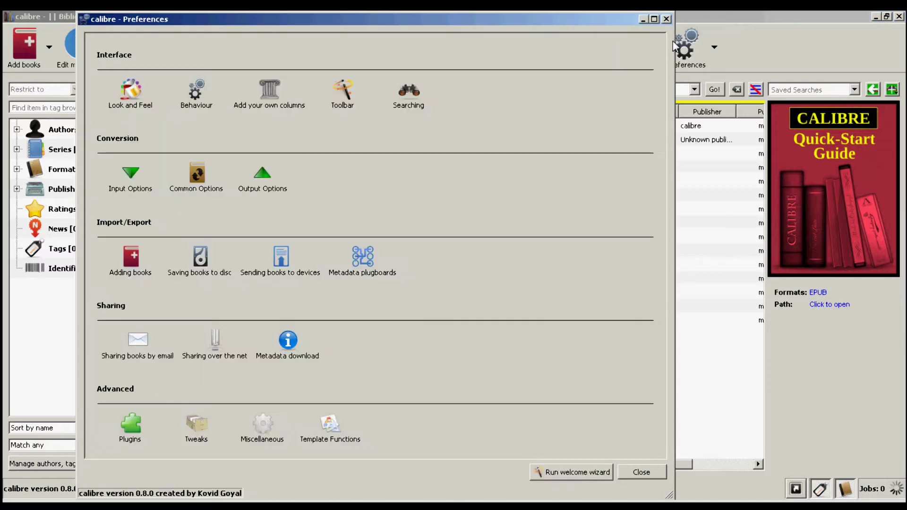
click(120, 439)
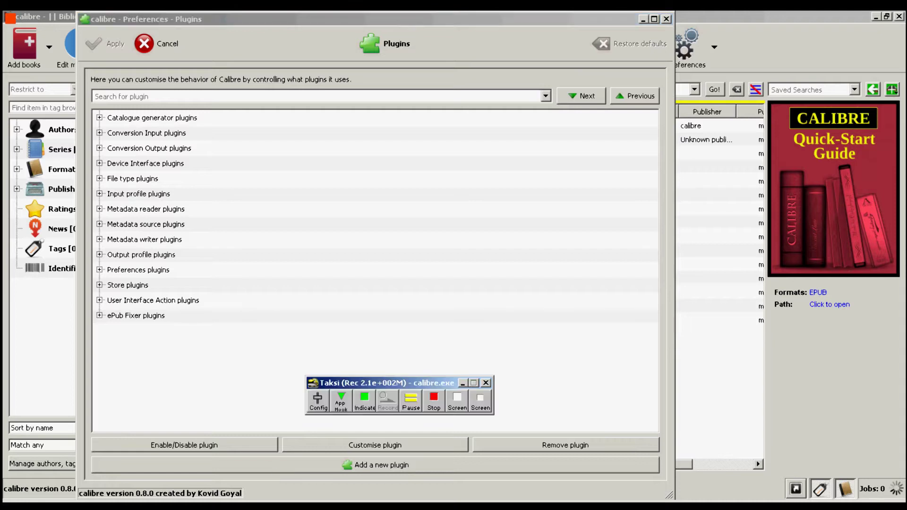
click(411, 401)
click(359, 466)
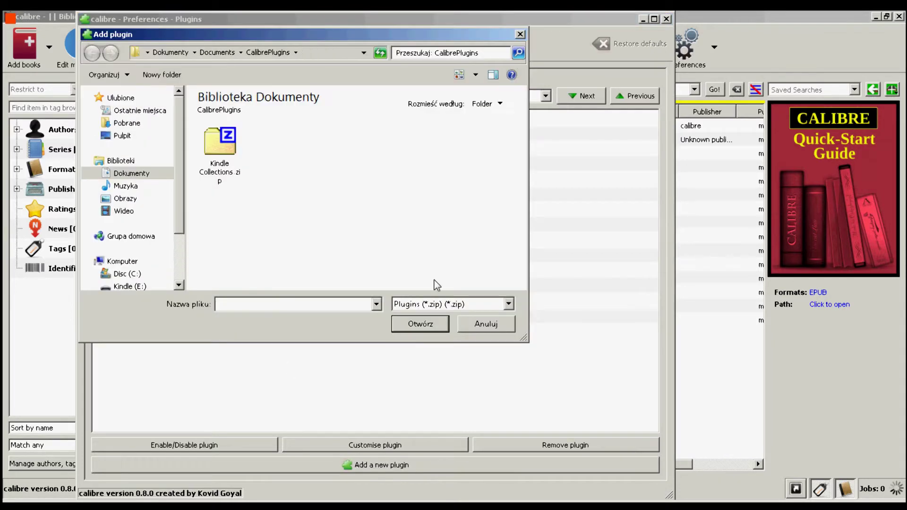
click(242, 179)
click(419, 324)
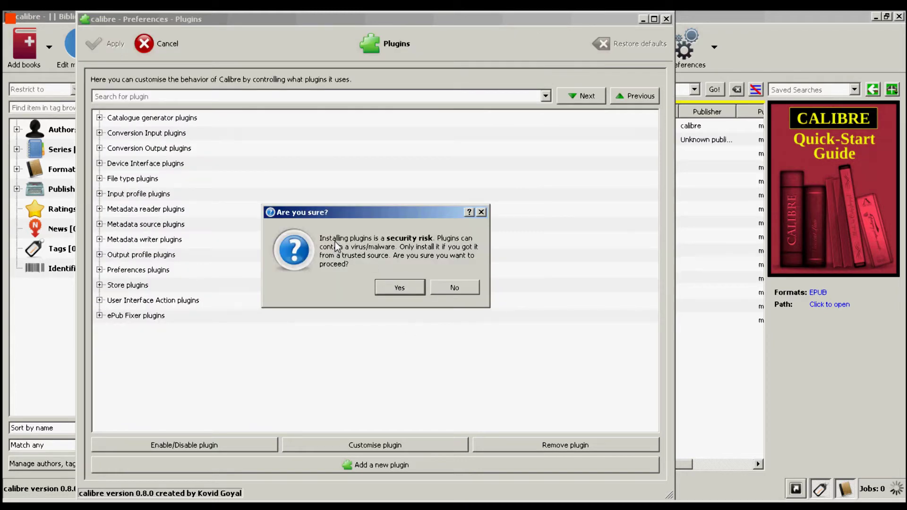
click(400, 290)
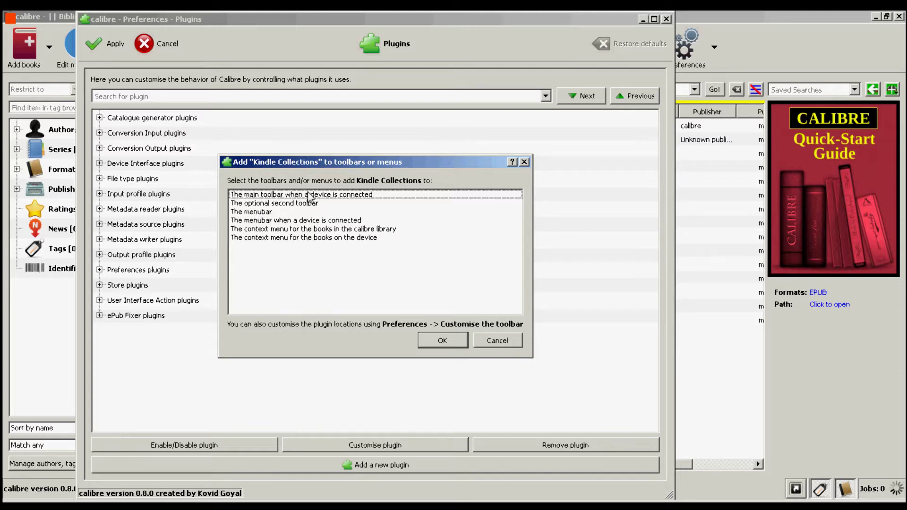
Add Kindle Collections to the main toolbar when a device is connected and finish the plugin installation
click(250, 196)
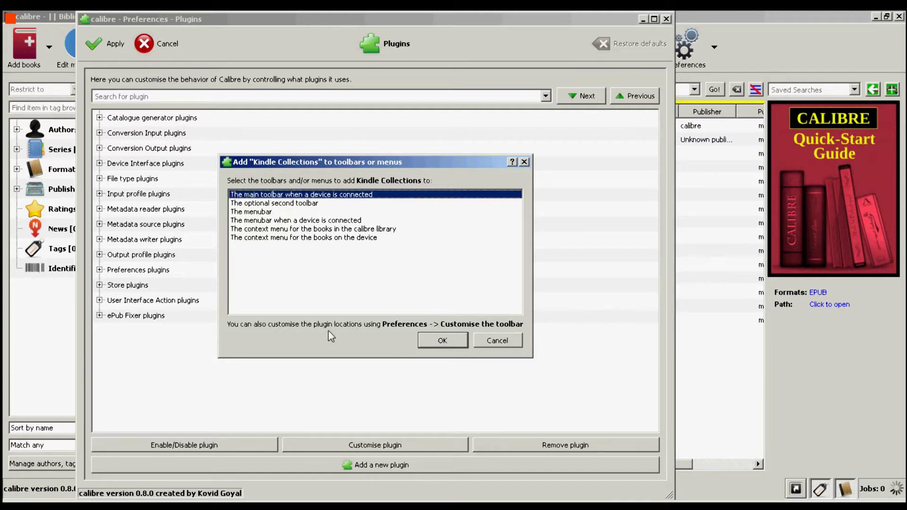
click(438, 341)
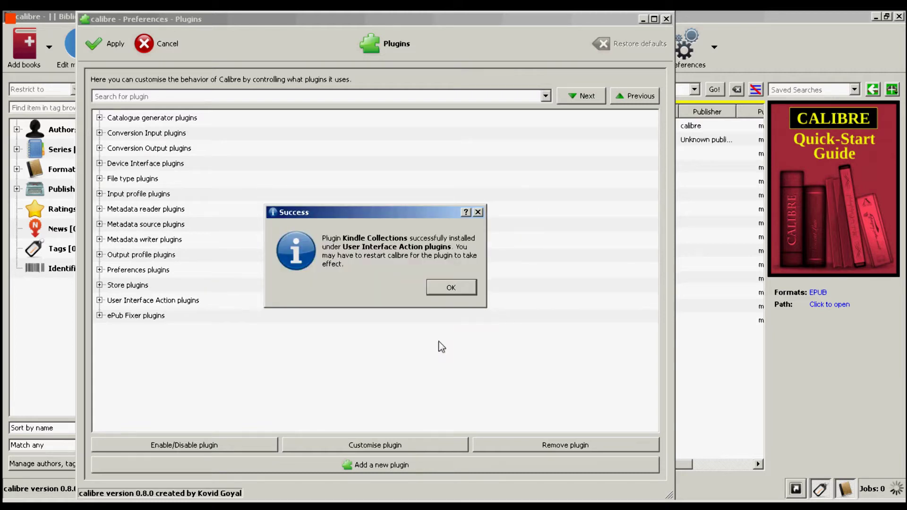
click(448, 288)
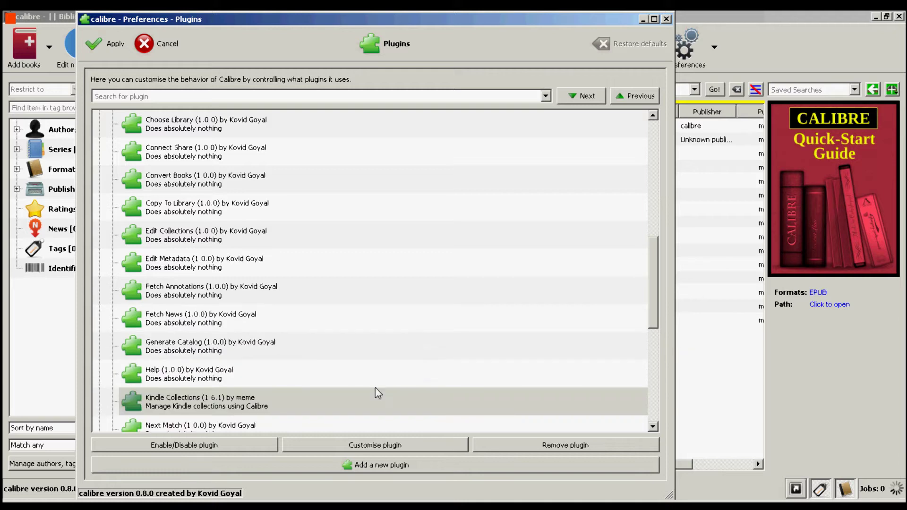
Customise the Kindle Collections plugin to create collections from Series with a minimum of 1, and apply the plugin changes
click(197, 402)
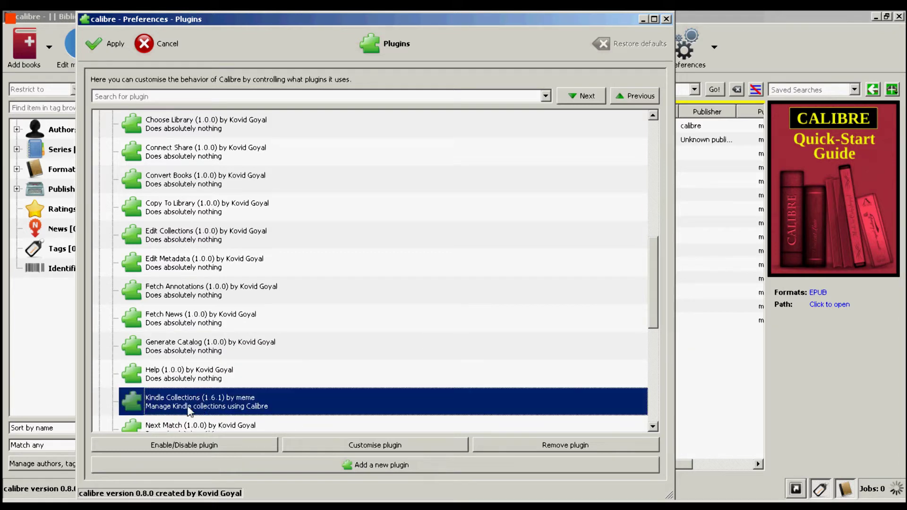
click(362, 445)
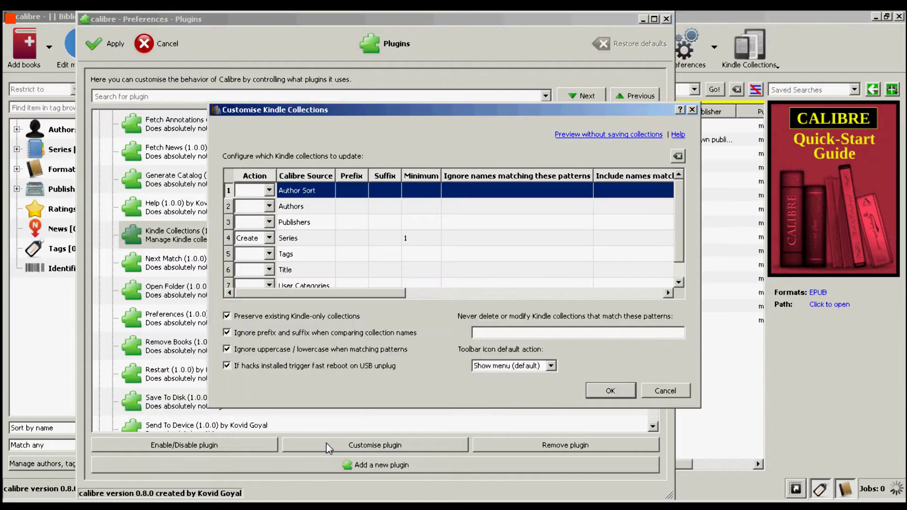
click(259, 239)
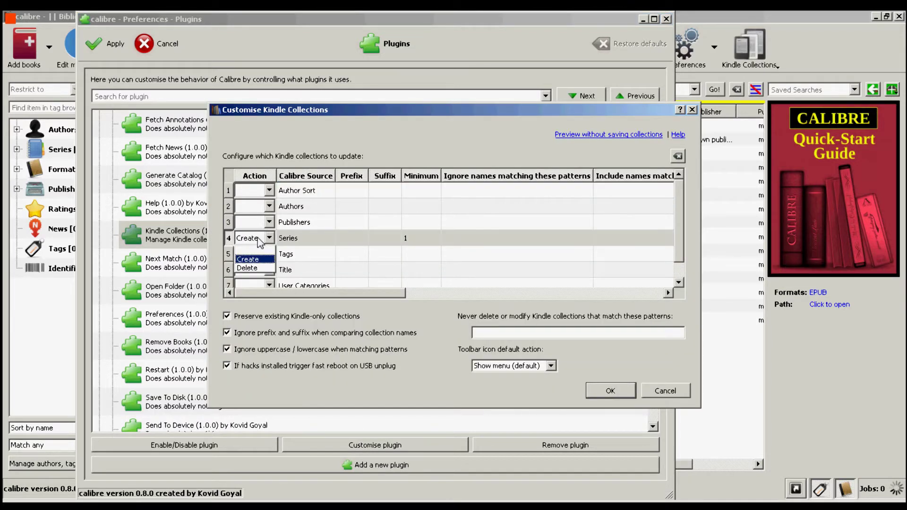
click(259, 242)
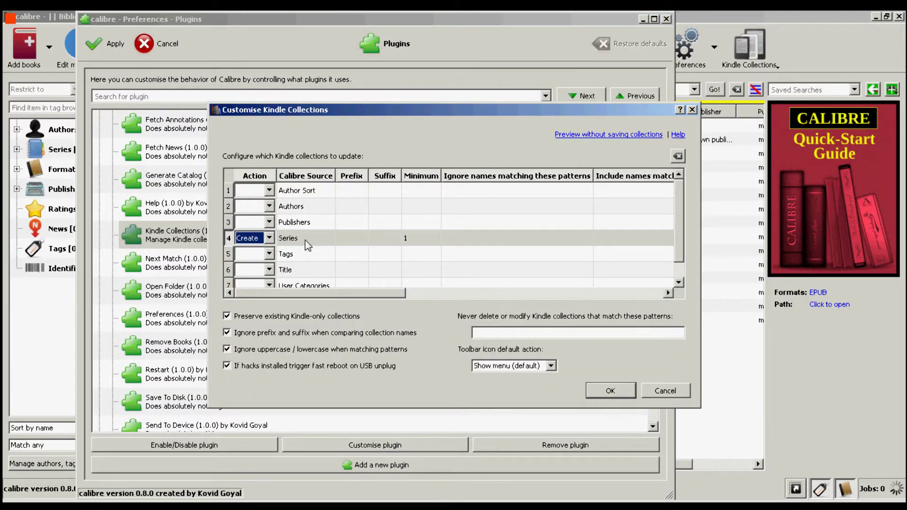
click(307, 244)
click(420, 241)
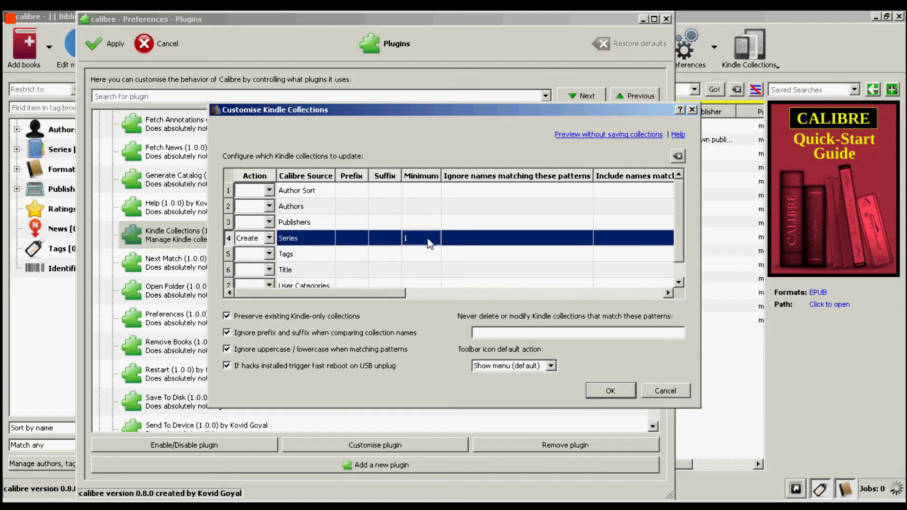
click(429, 238)
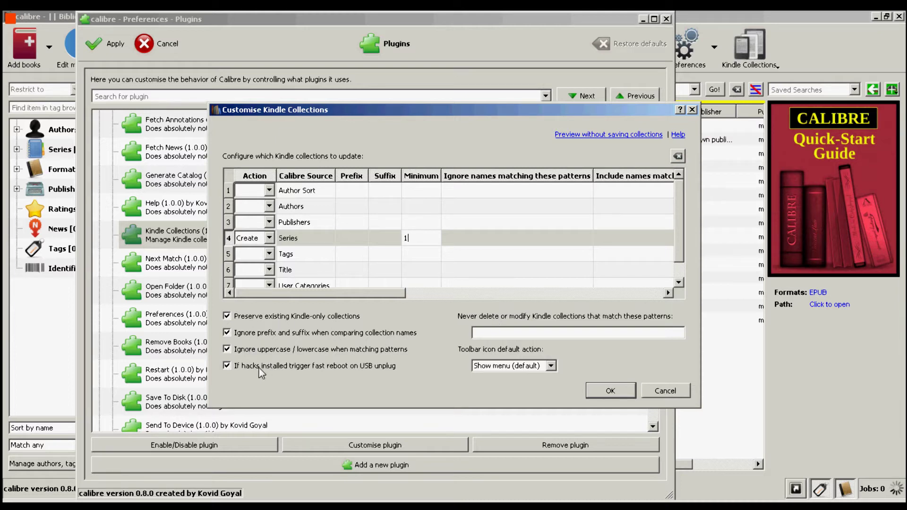
click(610, 392)
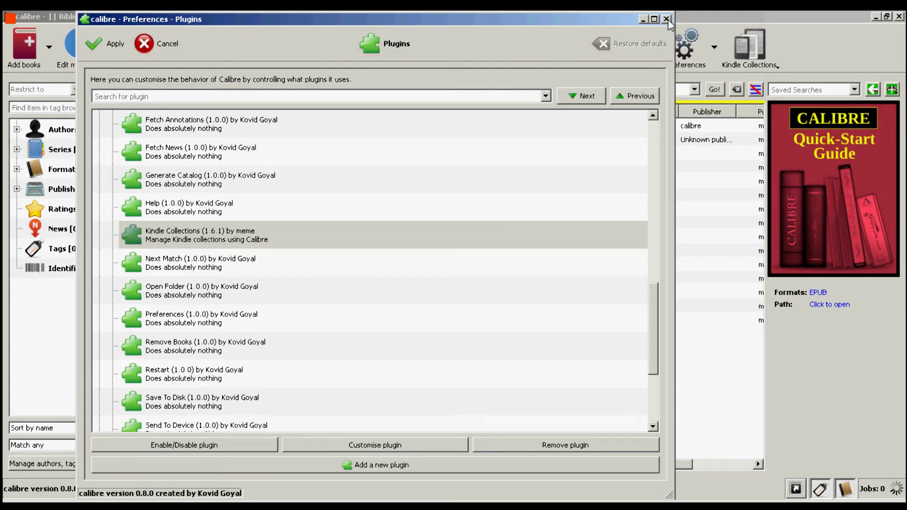
click(104, 44)
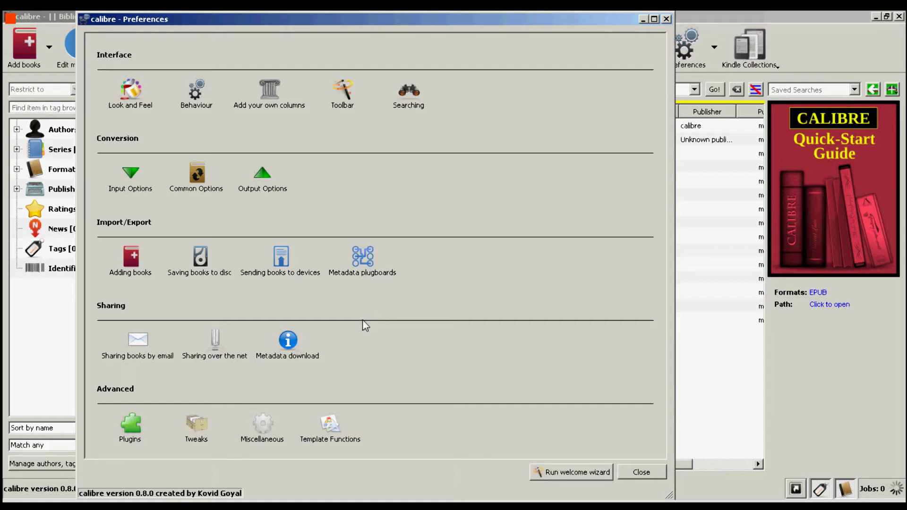
Save the existing mobi plugboard for KINDLE2 with source template {series}{series_index:0>2s| - | - }{title} and destination field title
click(359, 259)
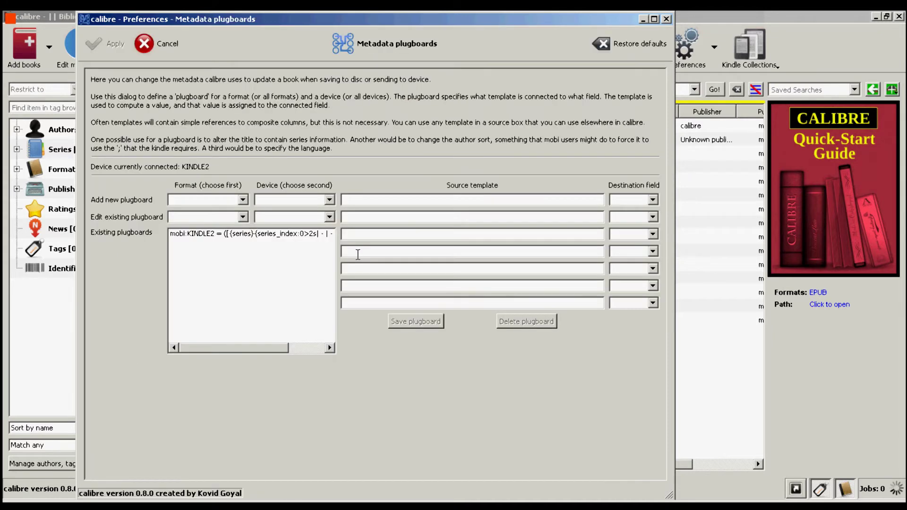
click(193, 238)
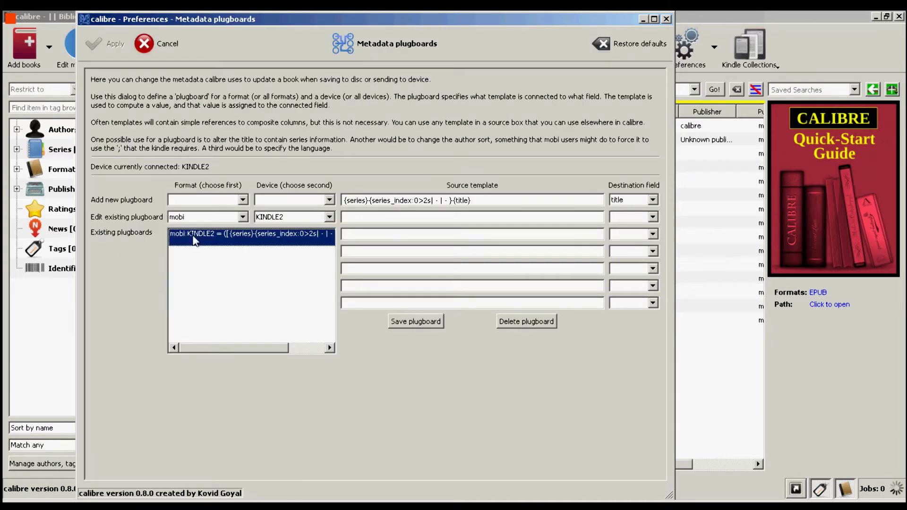
click(232, 220)
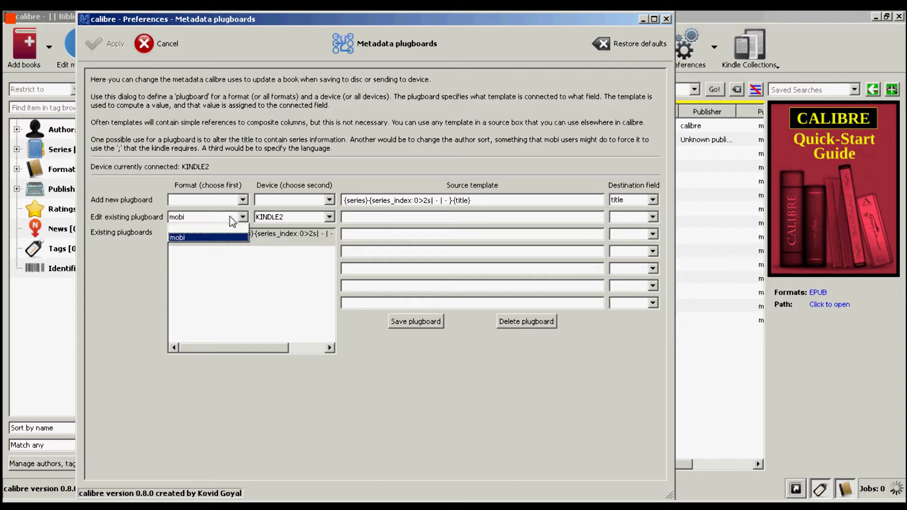
click(231, 221)
click(289, 221)
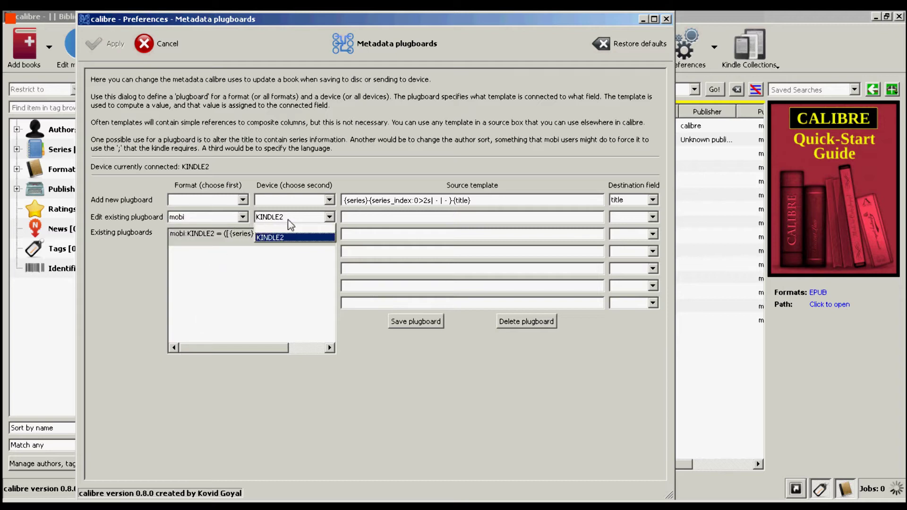
click(289, 222)
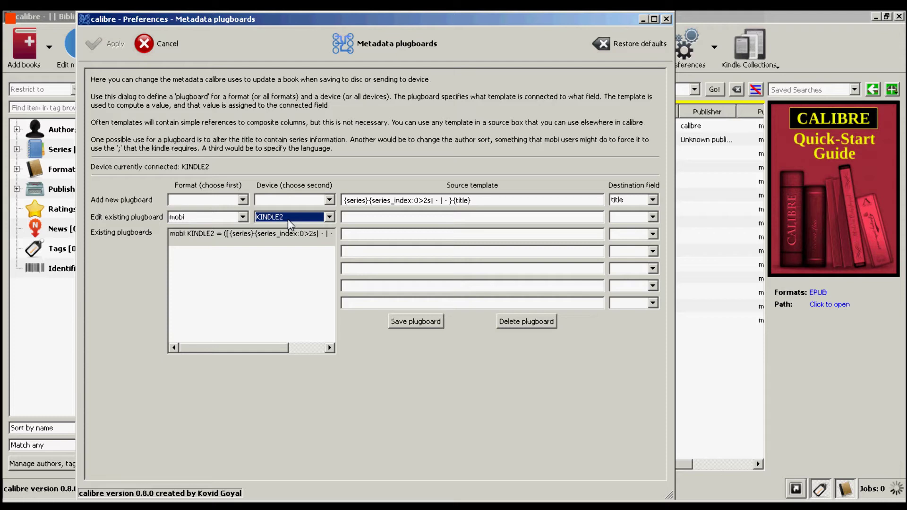
click(505, 199)
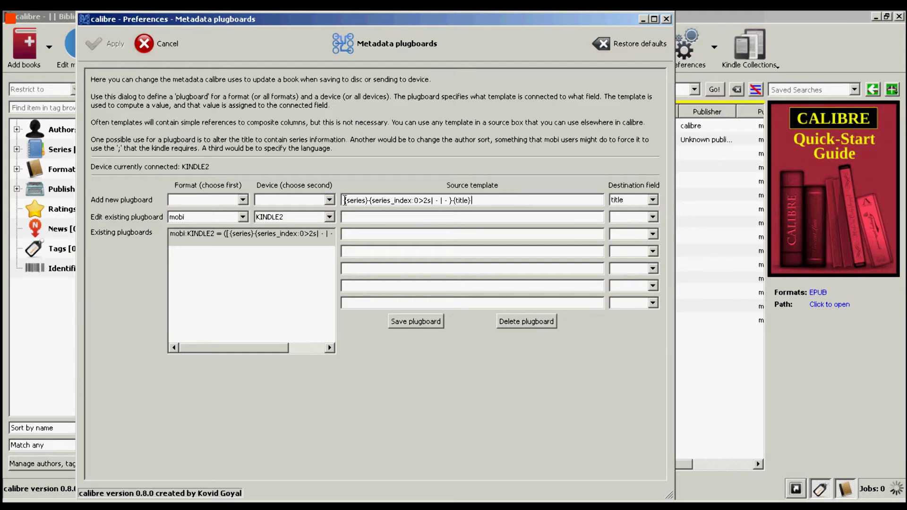
drag(343, 200, 500, 203)
click(498, 202)
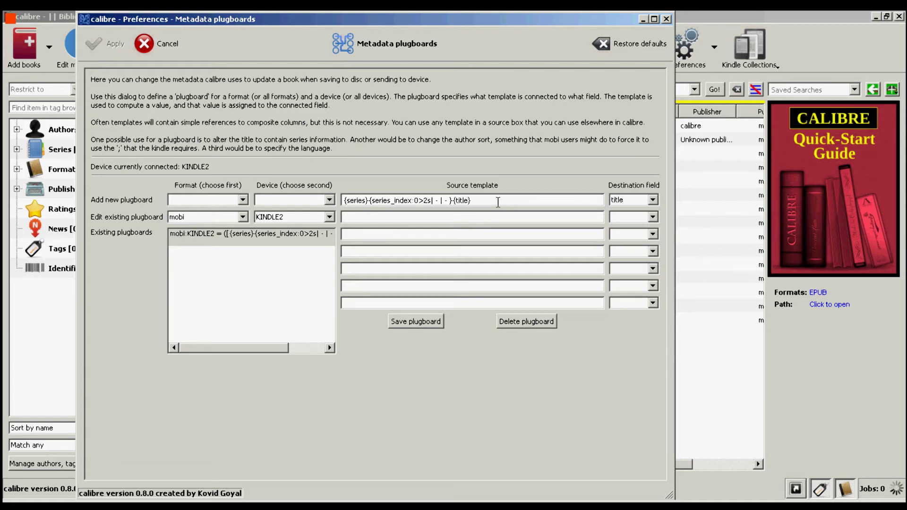
click(639, 201)
click(639, 201)
click(412, 321)
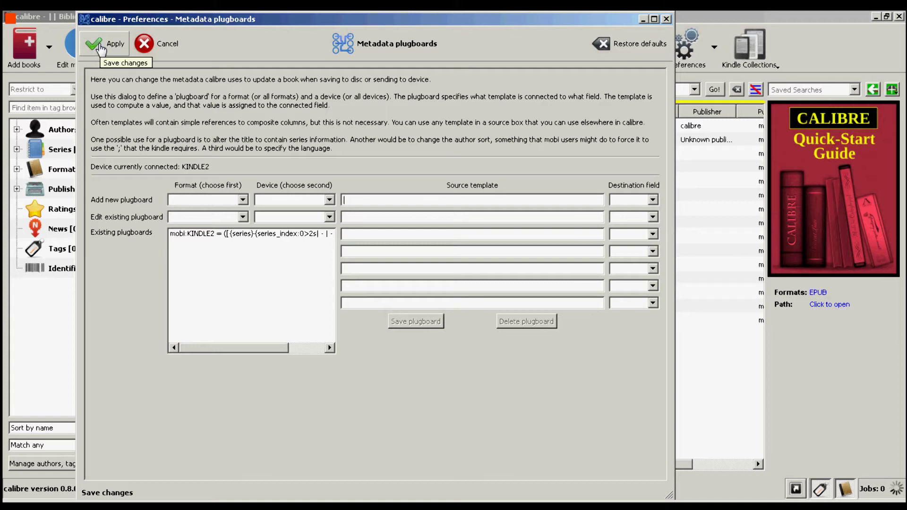
Apply the metadata plugboard changes and close the preferences
click(302, 348)
drag(292, 354, 229, 347)
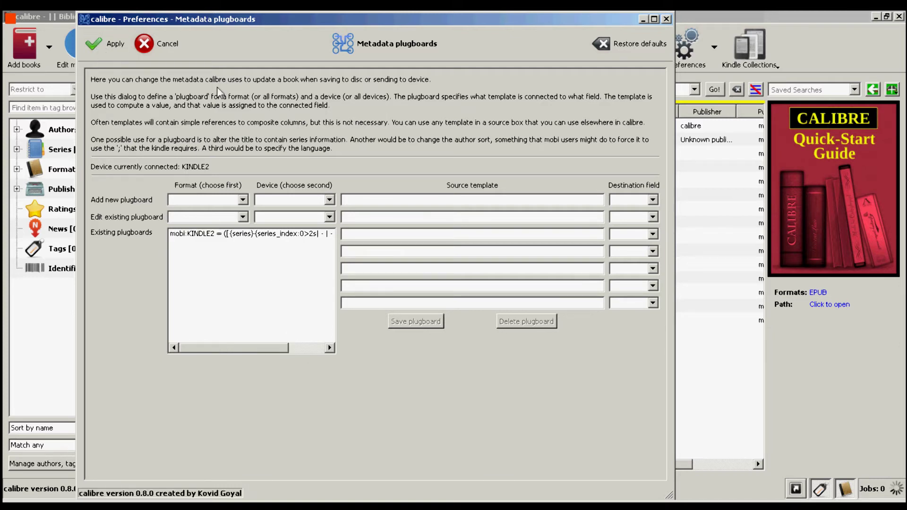
click(107, 45)
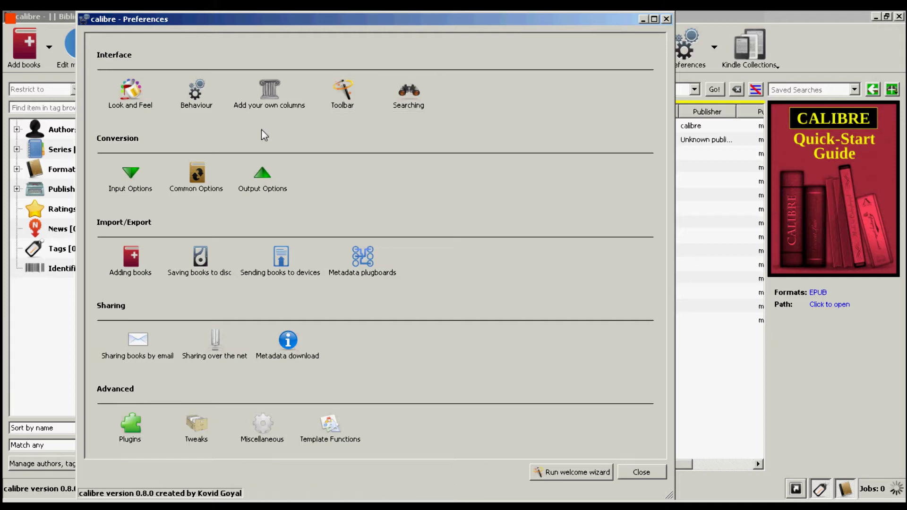
click(637, 473)
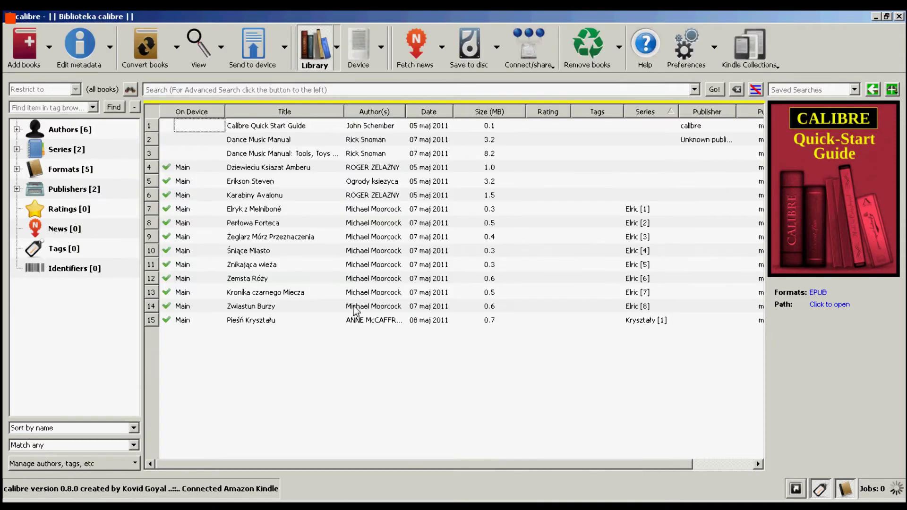
Send the eight Elric series books, from Elryk z Melniboné to Zwiastun Burzy, to the Kindle's main memory
click(263, 210)
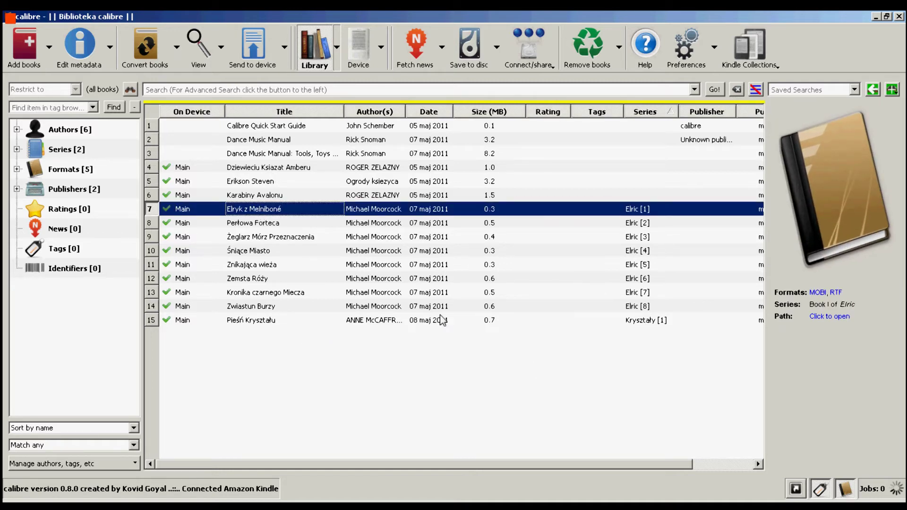
shift+click(429, 309)
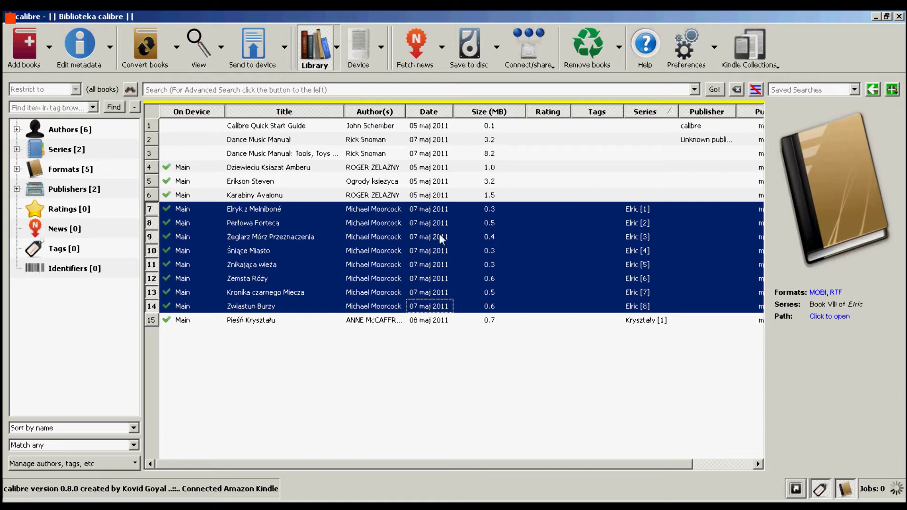
right_click(437, 214)
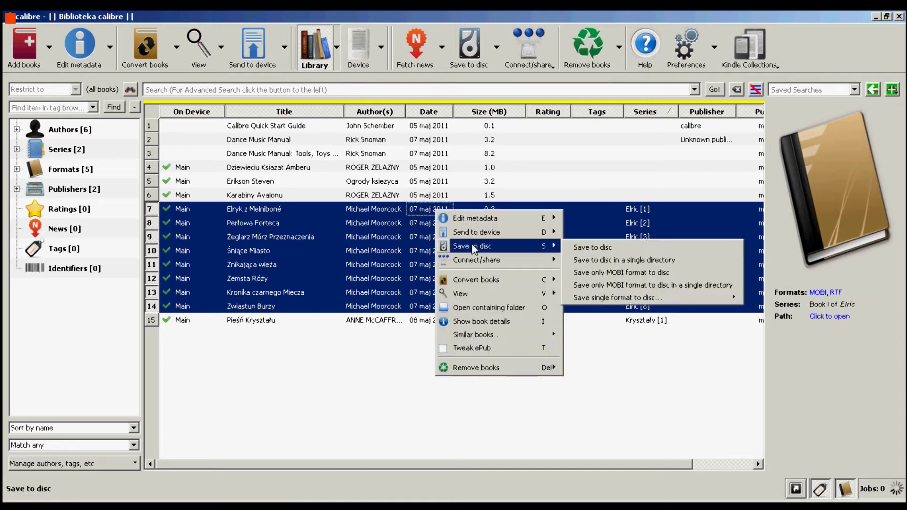
mouse_move(489, 282)
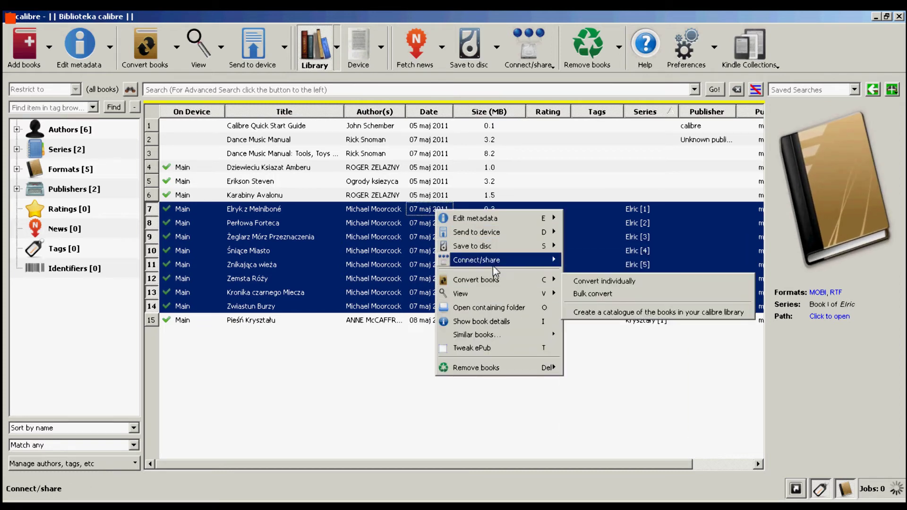
mouse_move(496, 236)
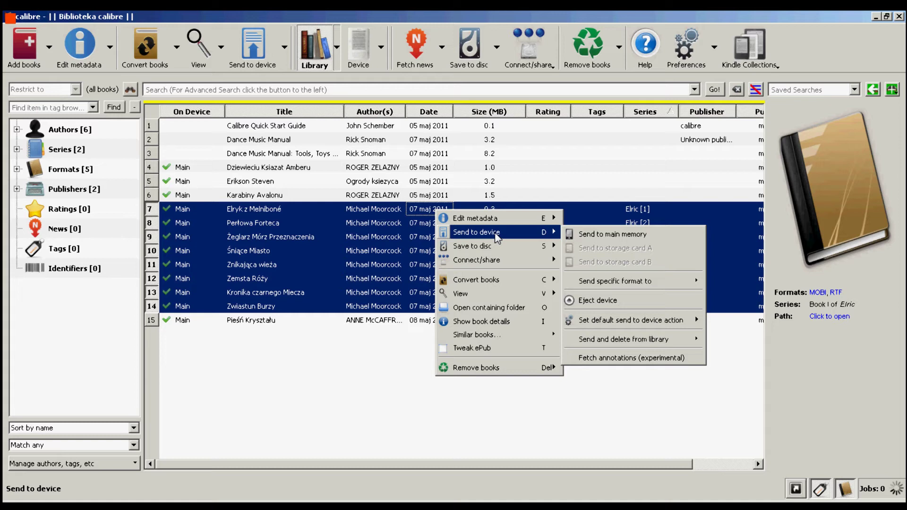
click(613, 234)
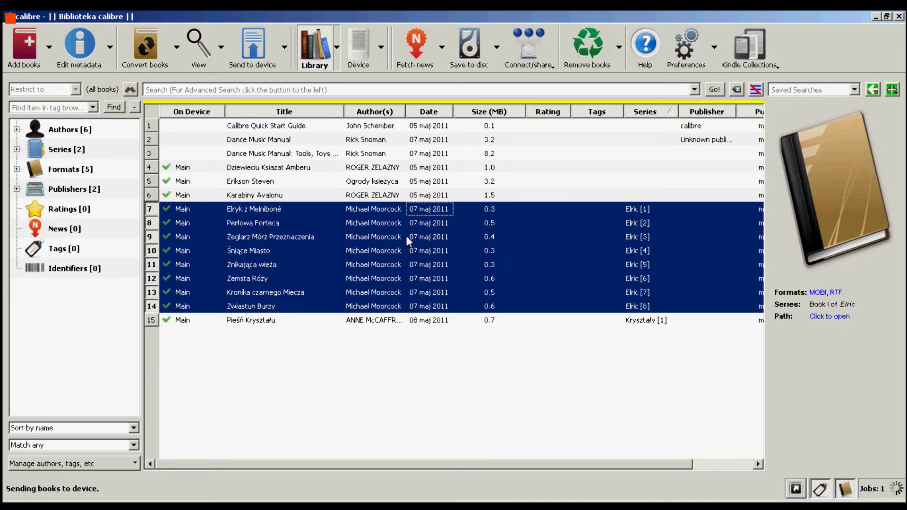
Check the status of the book upload in the jobs list, and close the list
click(879, 493)
click(879, 494)
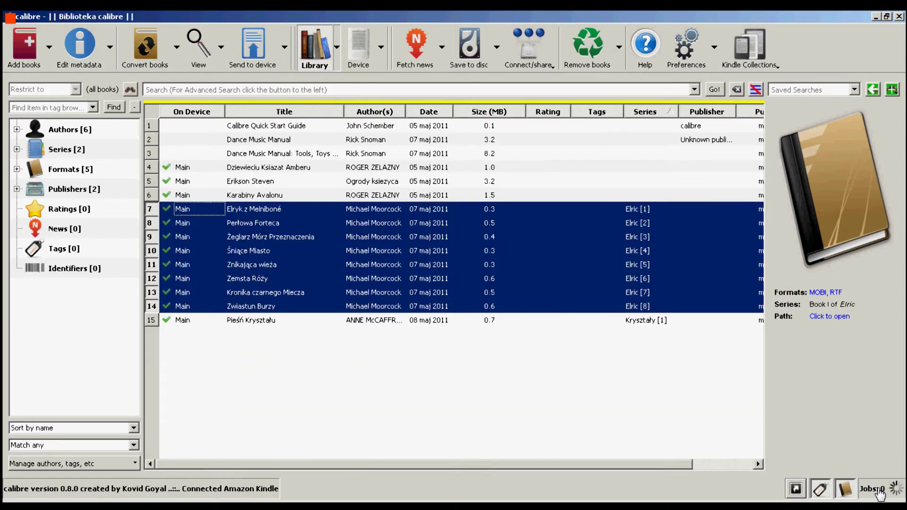
click(879, 494)
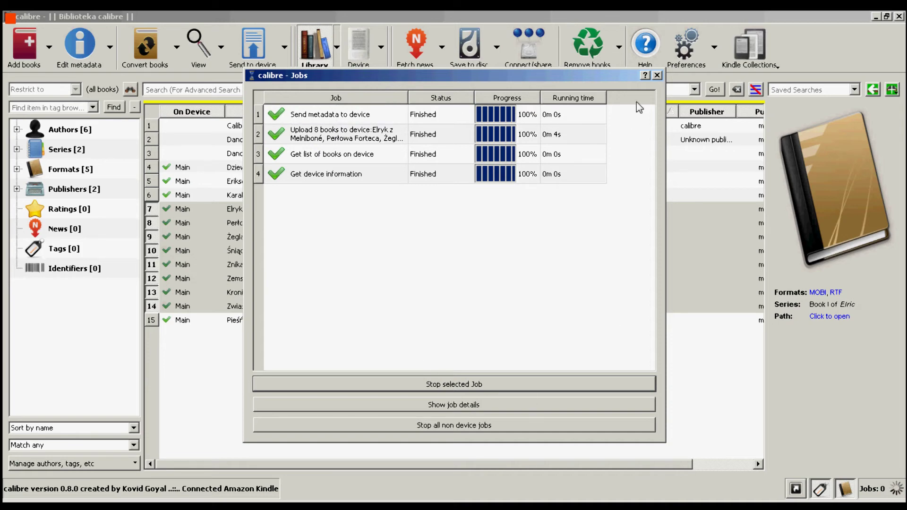
click(656, 75)
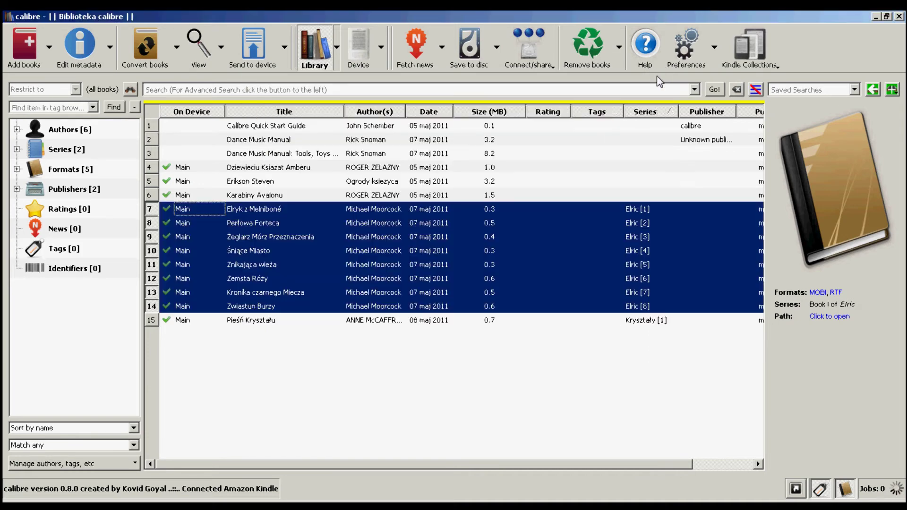
Create the collections on the Kindle from calibre with Kindle Collections and acknowledge the save message
click(430, 306)
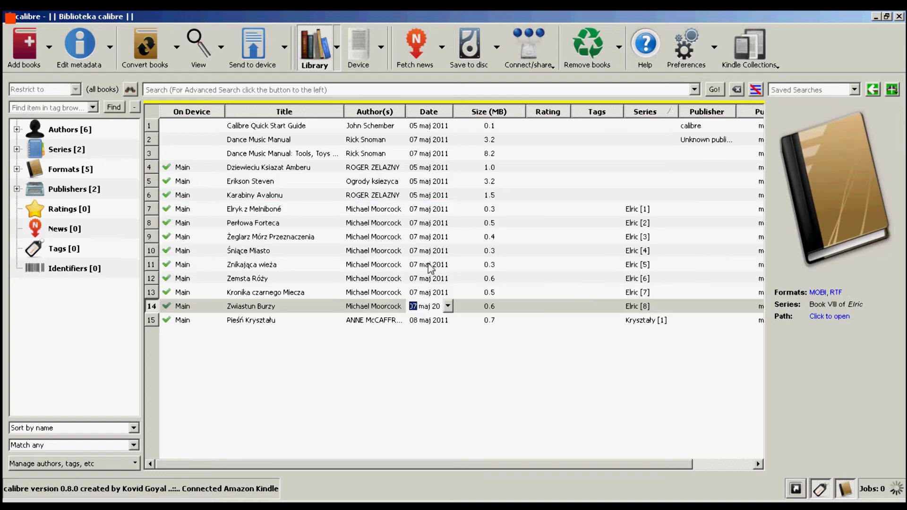
click(431, 211)
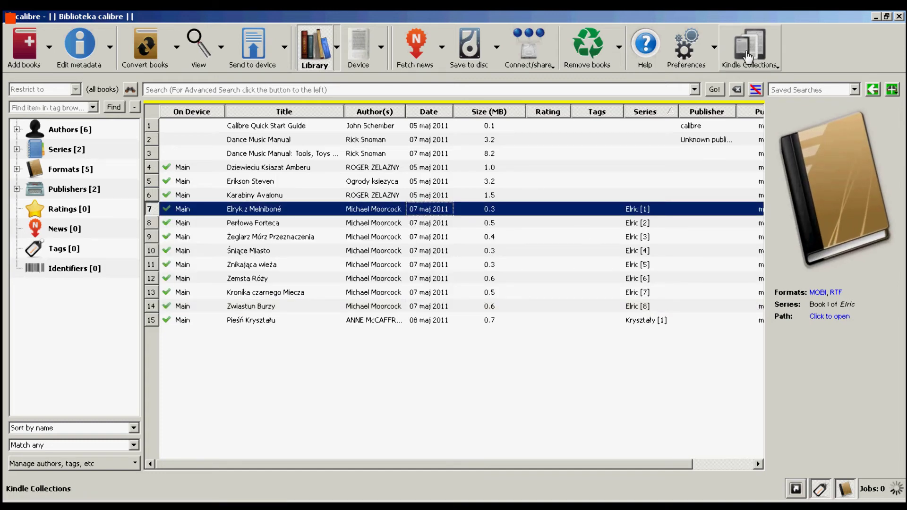
click(748, 55)
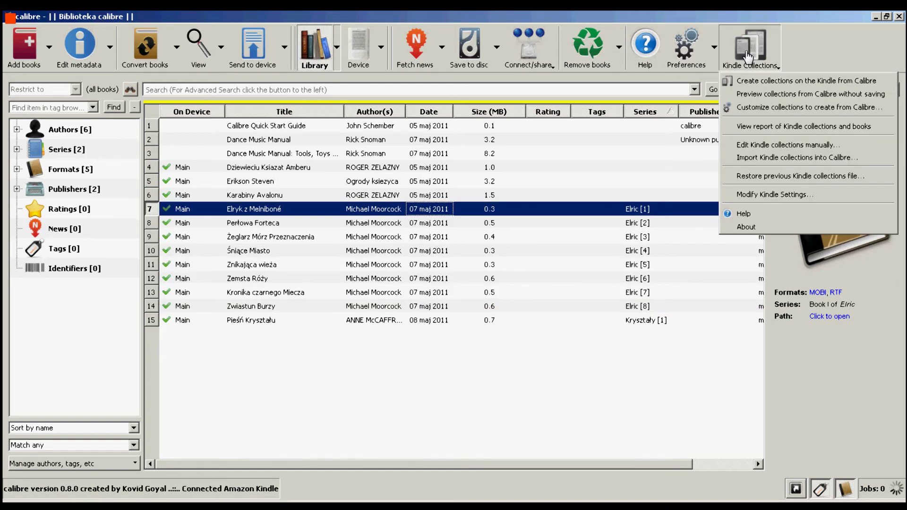
click(761, 81)
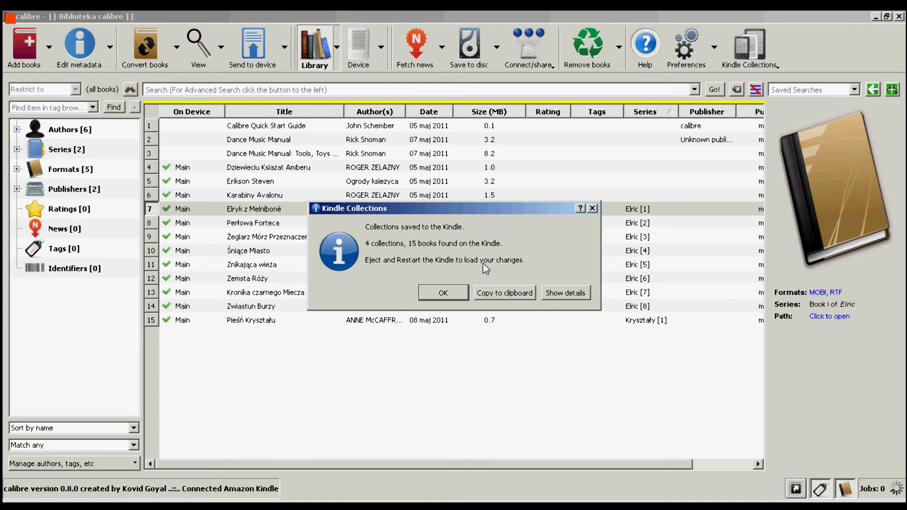
click(443, 293)
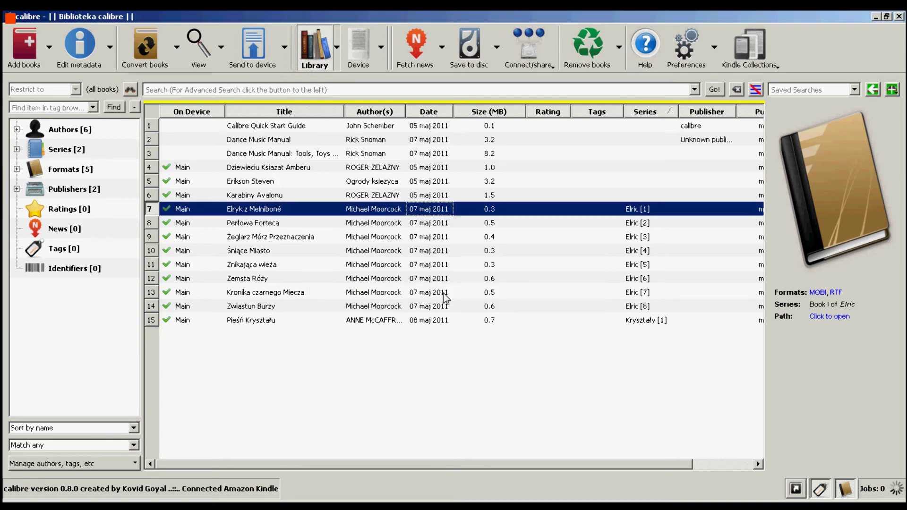
click(377, 237)
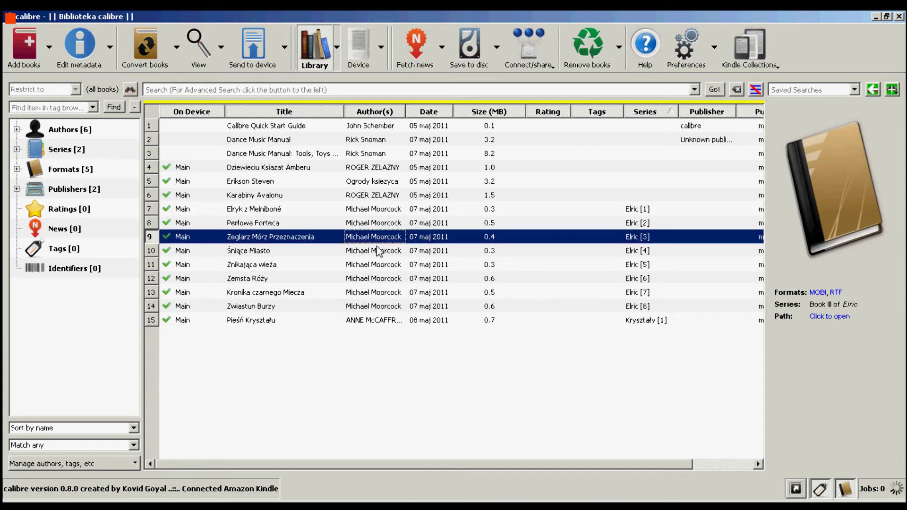
click(378, 278)
click(378, 307)
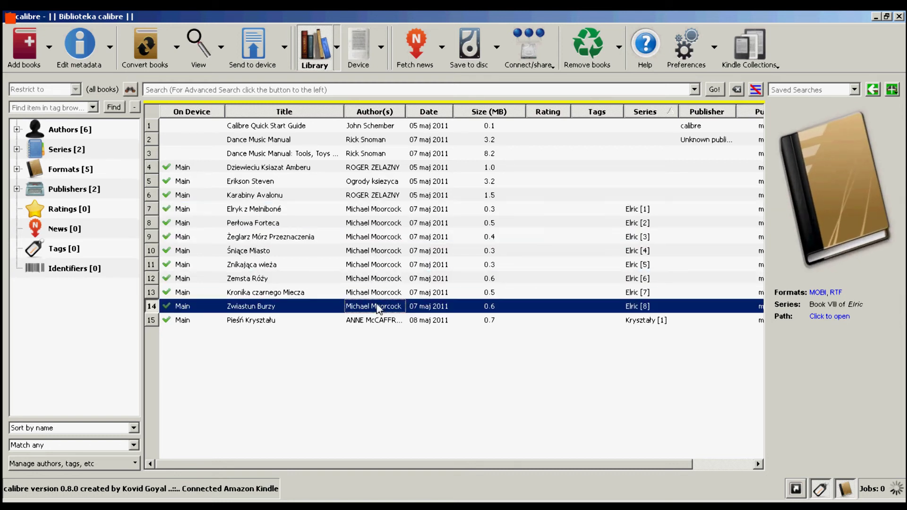